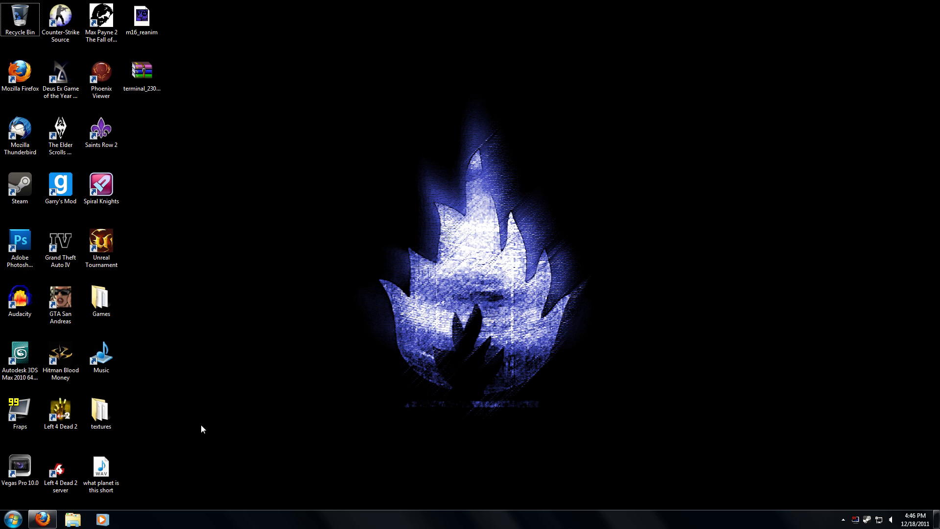
# - Open a Libraries Explorer window from the taskbar and close it again
pyautogui.click(74, 519)
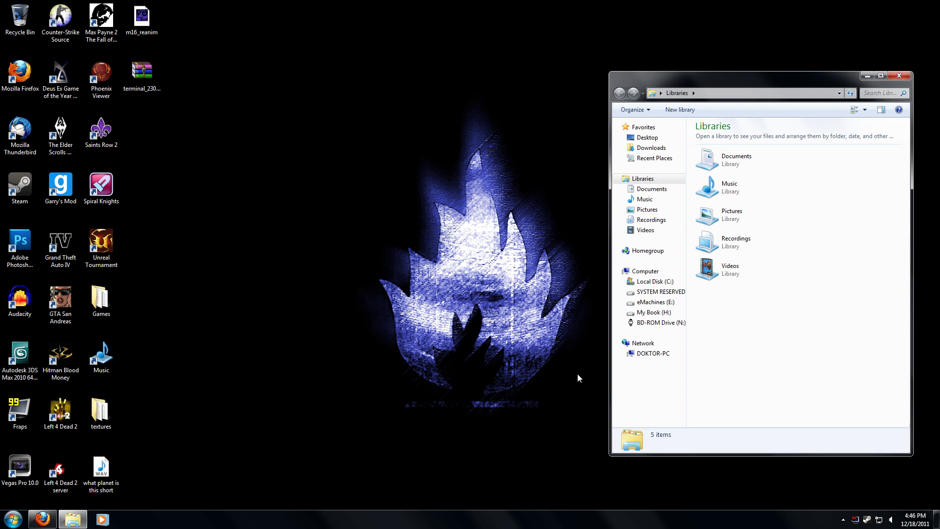
pyautogui.click(902, 77)
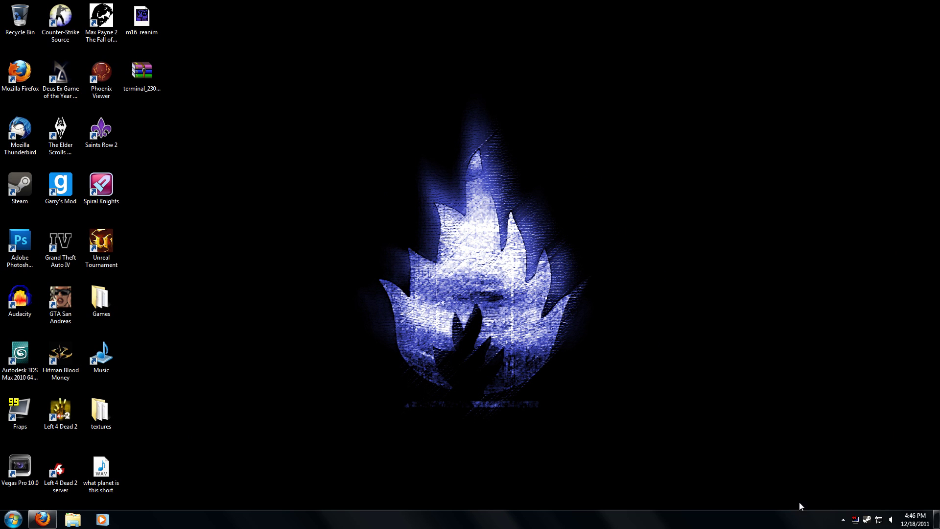
# - Open the Steam library and filter it to show only Tools
pyautogui.doubleClick(866, 519)
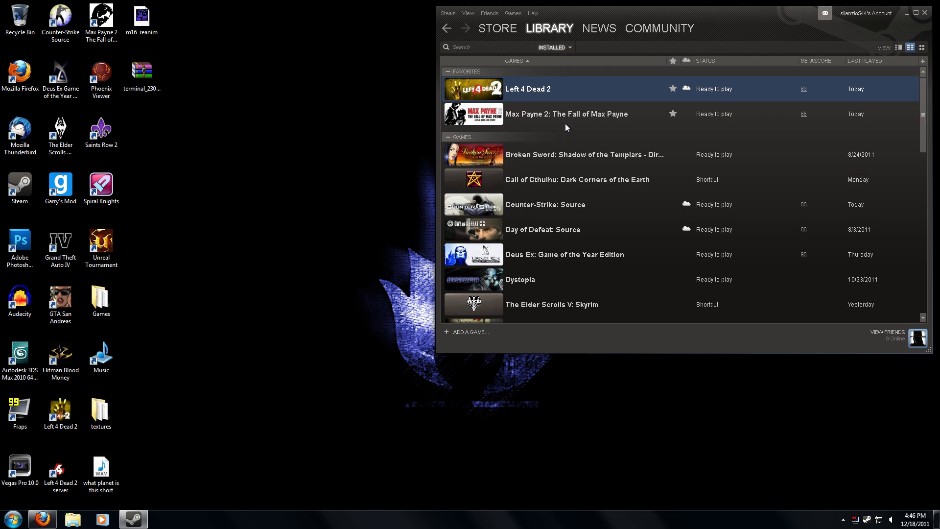
pyautogui.click(553, 48)
pyautogui.click(559, 115)
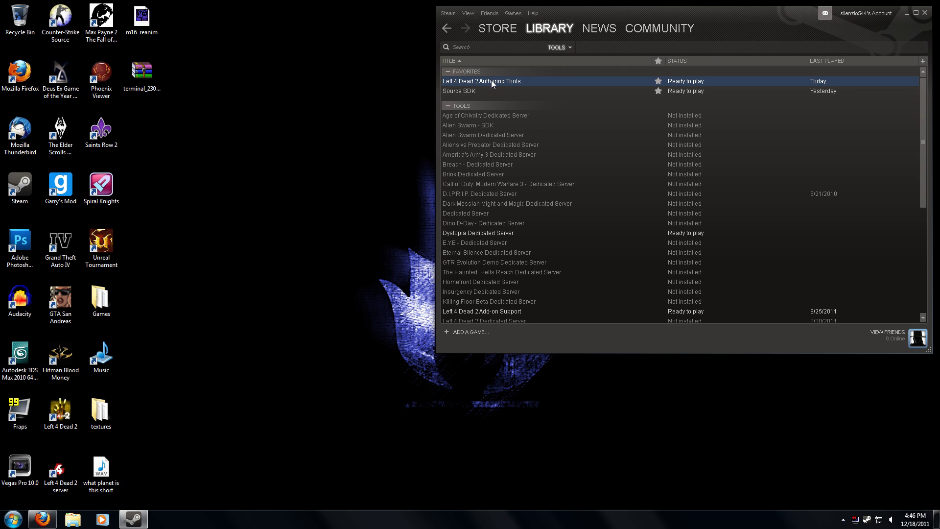
# - Launch Left 4 Dead 2 Authoring Tools, start Model Viewer, and close the launcher
pyautogui.rightClick(492, 80)
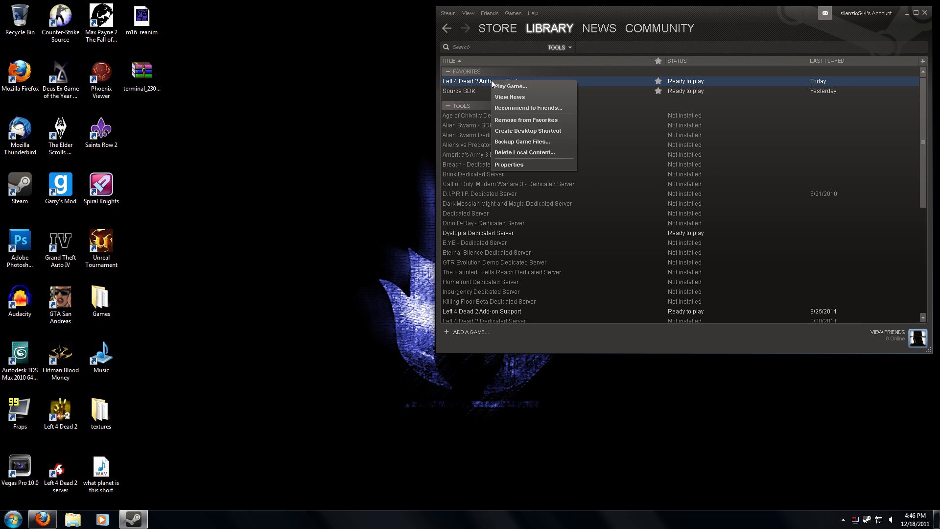
pyautogui.click(457, 85)
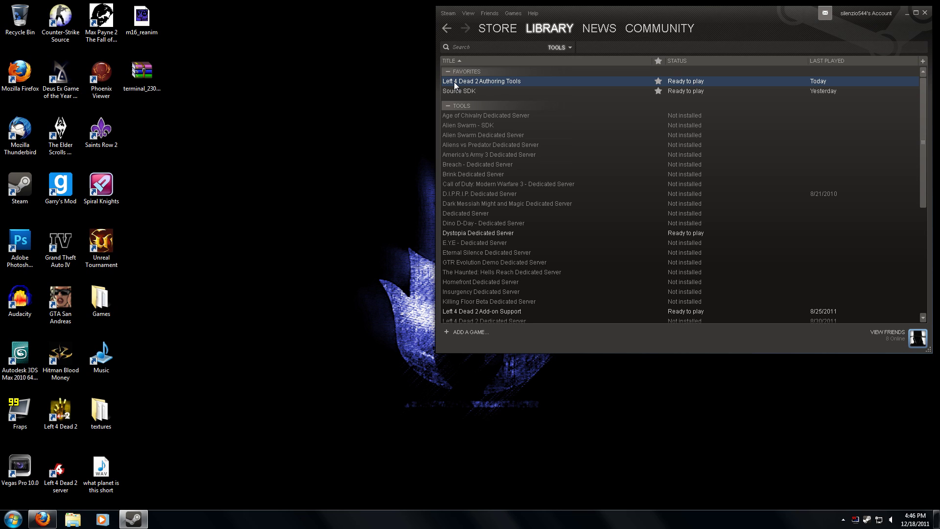
pyautogui.rightClick(465, 82)
pyautogui.click(472, 88)
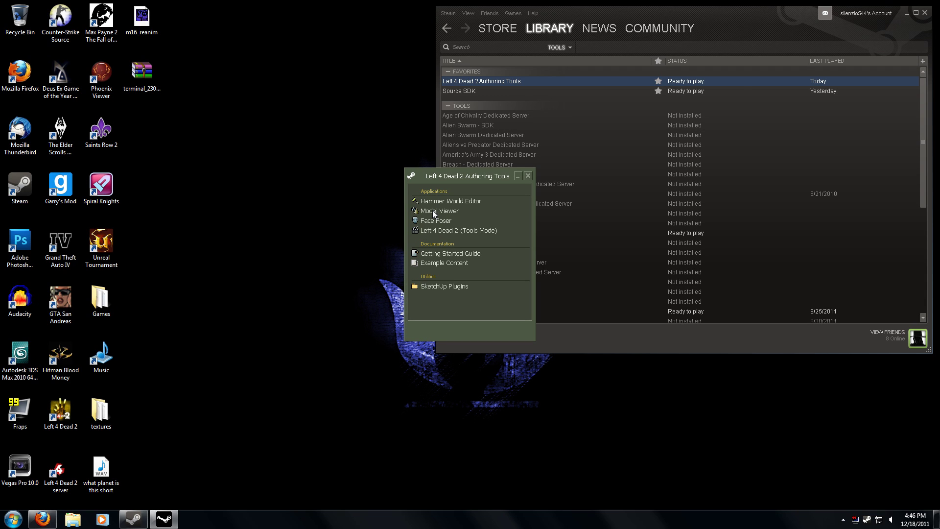
pyautogui.click(433, 210)
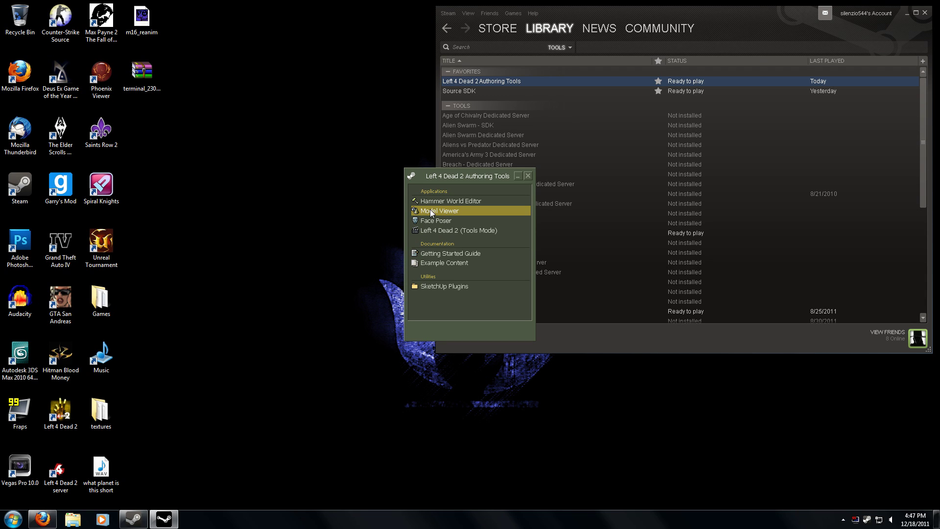
pyautogui.doubleClick(430, 210)
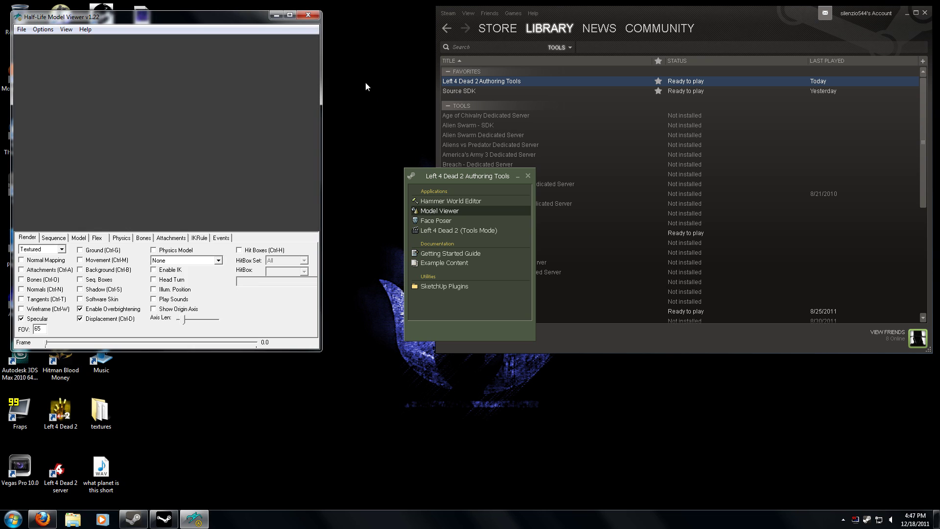
pyautogui.click(527, 175)
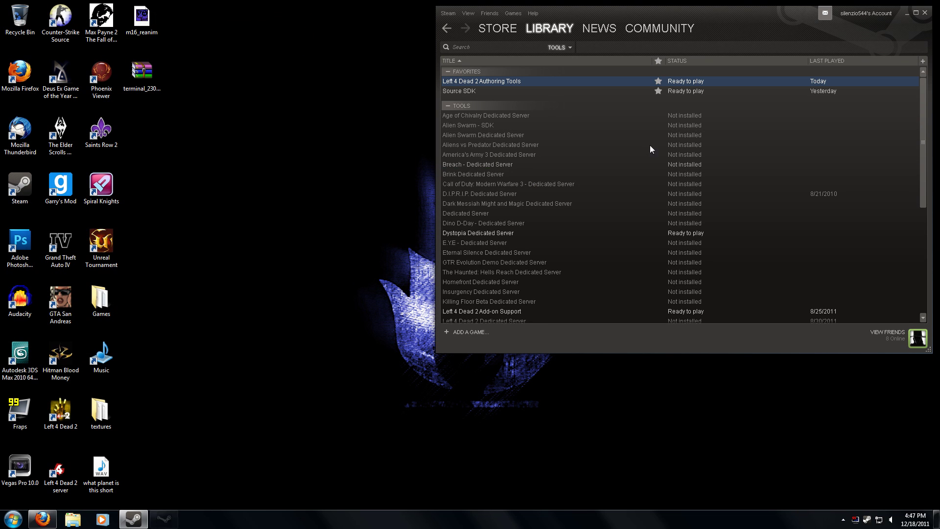
# - Close Steam and open Program Files (x86) on Local Disk (C:) in Explorer
pyautogui.click(925, 13)
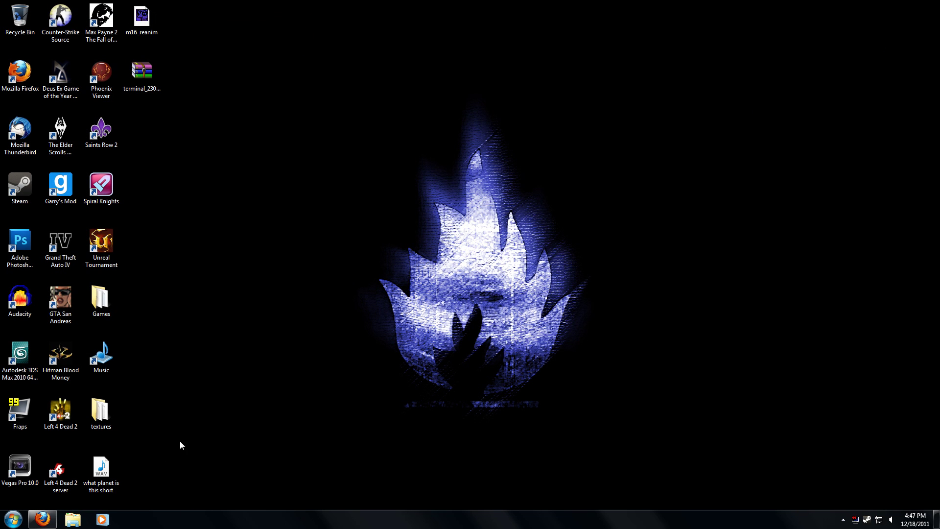
pyautogui.click(73, 521)
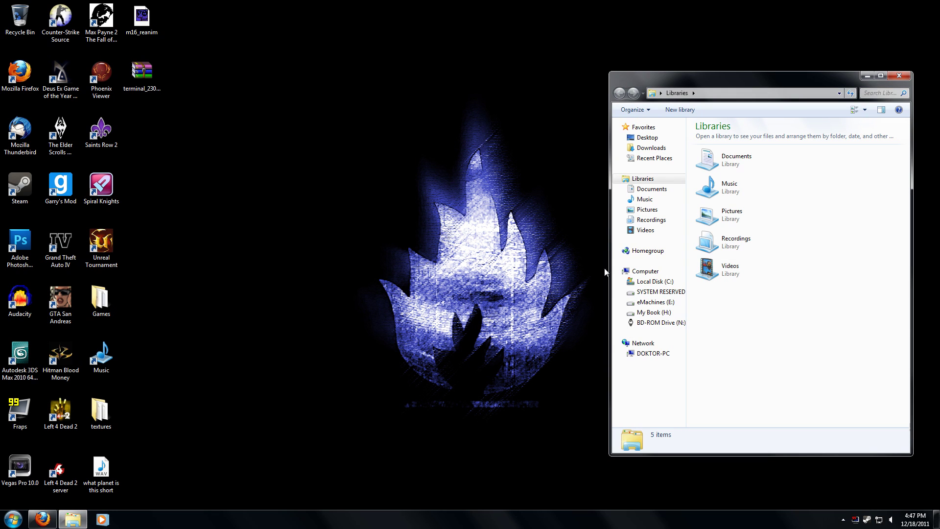
pyautogui.click(665, 286)
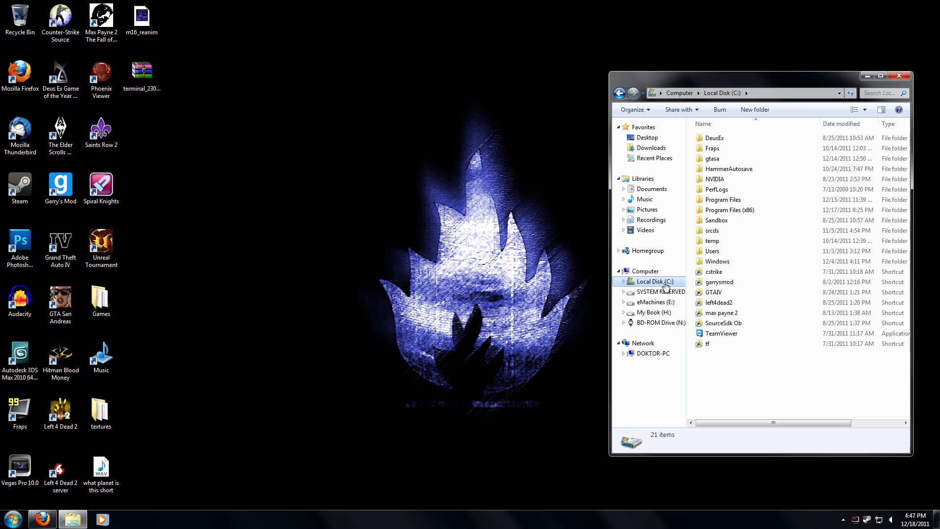
pyautogui.click(719, 302)
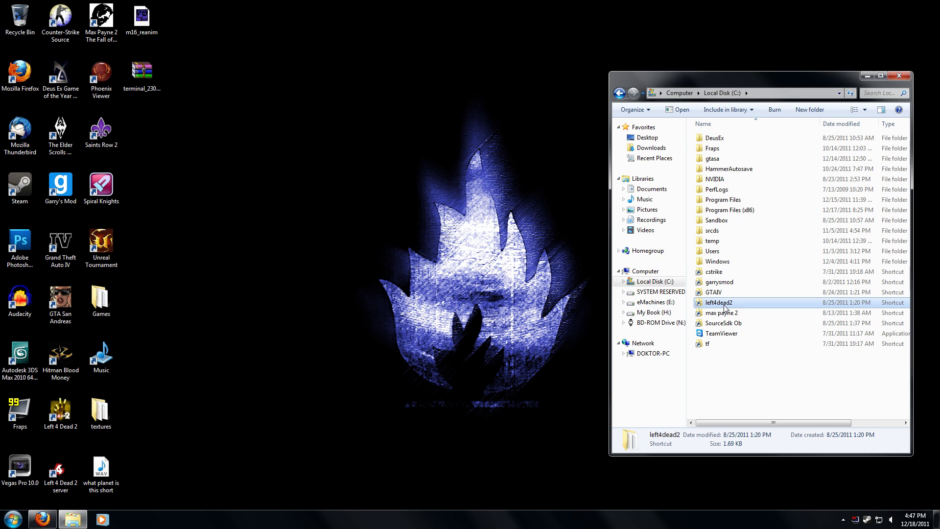
pyautogui.doubleClick(734, 211)
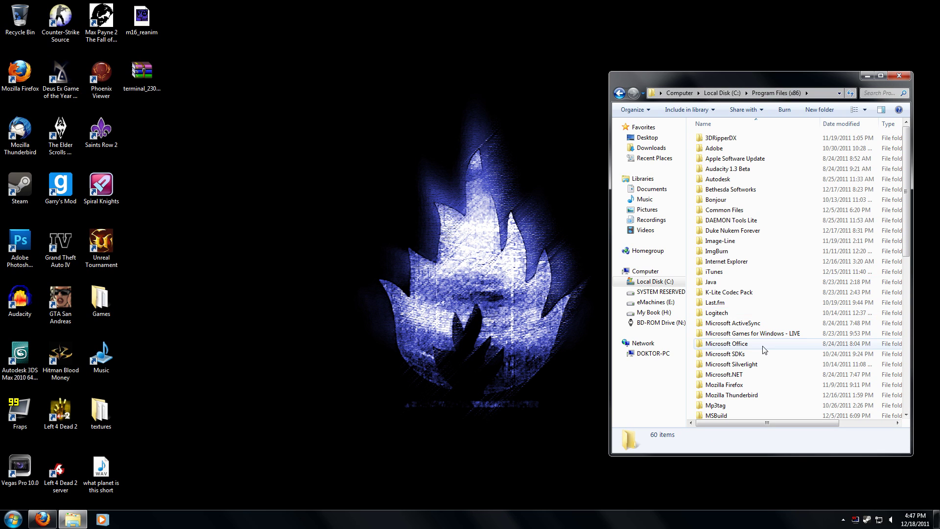
# - Go through Steam > steamapps > common > left 4 dead 2 into the bin folder
pyautogui.scroll(-6, 765, 351)
pyautogui.scroll(-3, 765, 351)
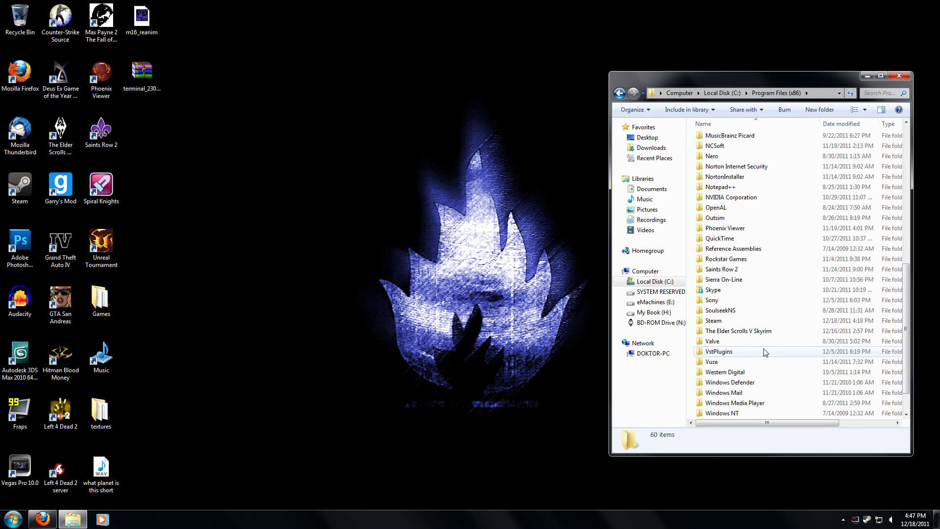
pyautogui.scroll(-1, 765, 351)
pyautogui.doubleClick(719, 289)
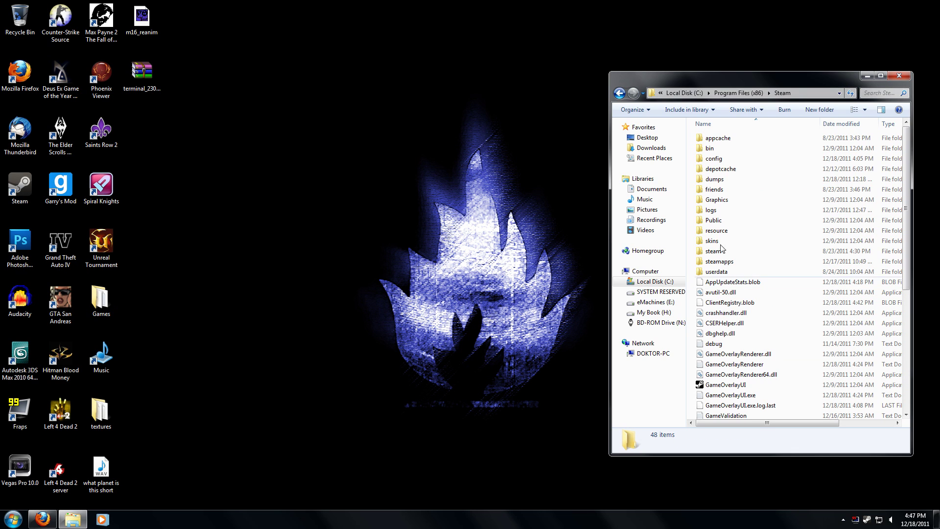
pyautogui.doubleClick(719, 261)
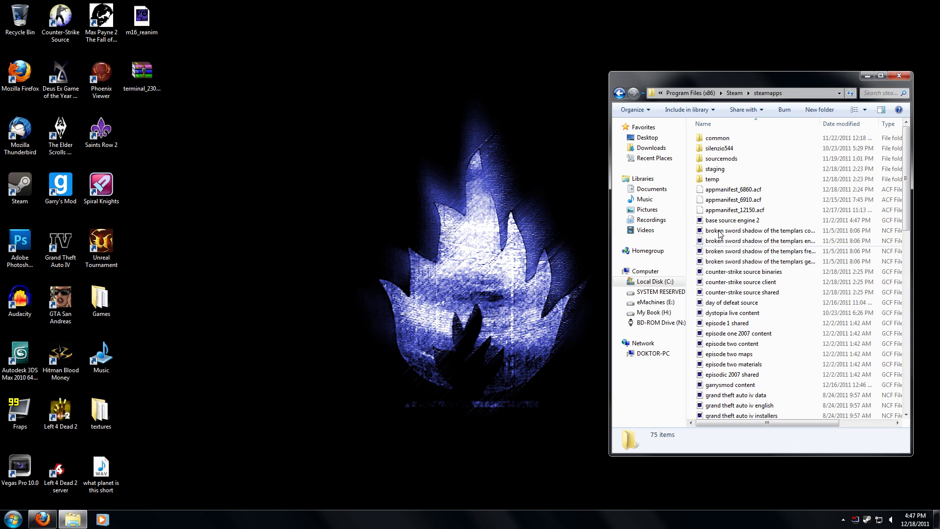
pyautogui.doubleClick(717, 138)
pyautogui.doubleClick(717, 216)
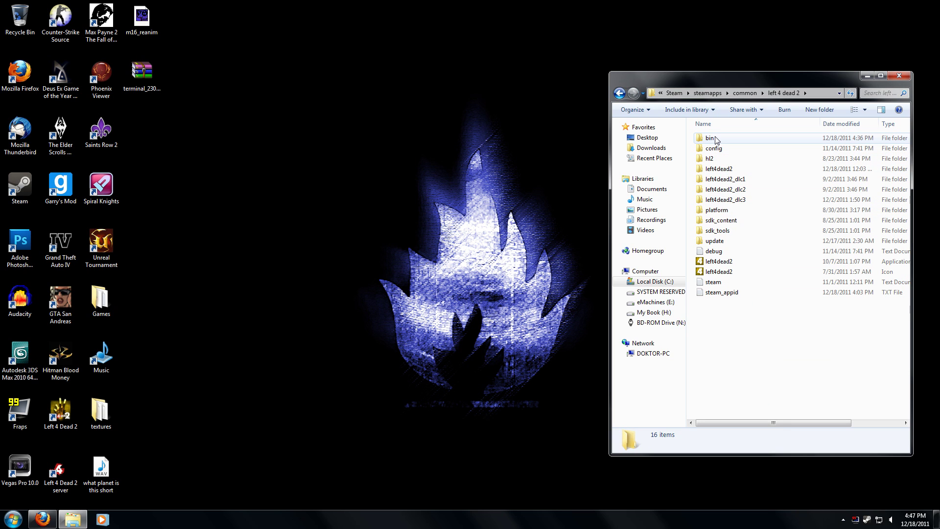
pyautogui.doubleClick(711, 138)
pyautogui.scroll(-20, 737, 339)
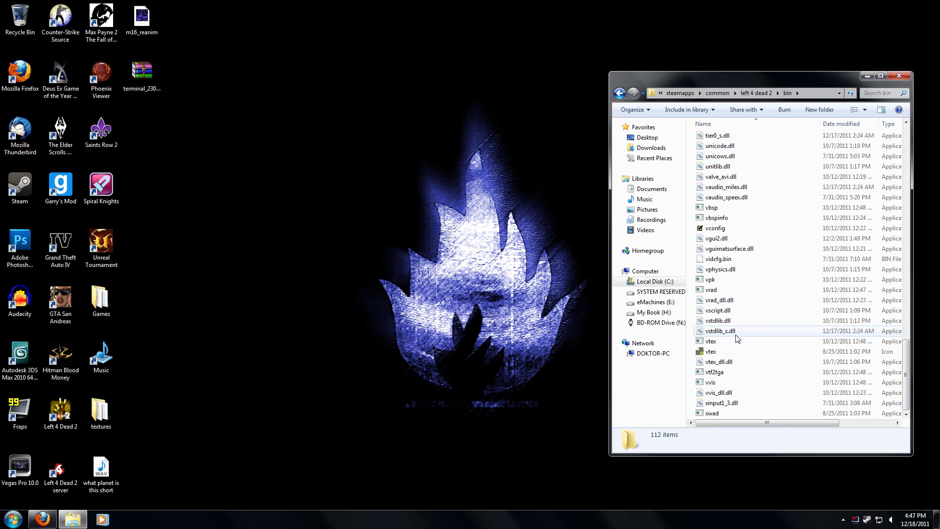
# - Send a shortcut to the vpk program to the Desktop
pyautogui.click(710, 282)
pyautogui.rightClick(711, 282)
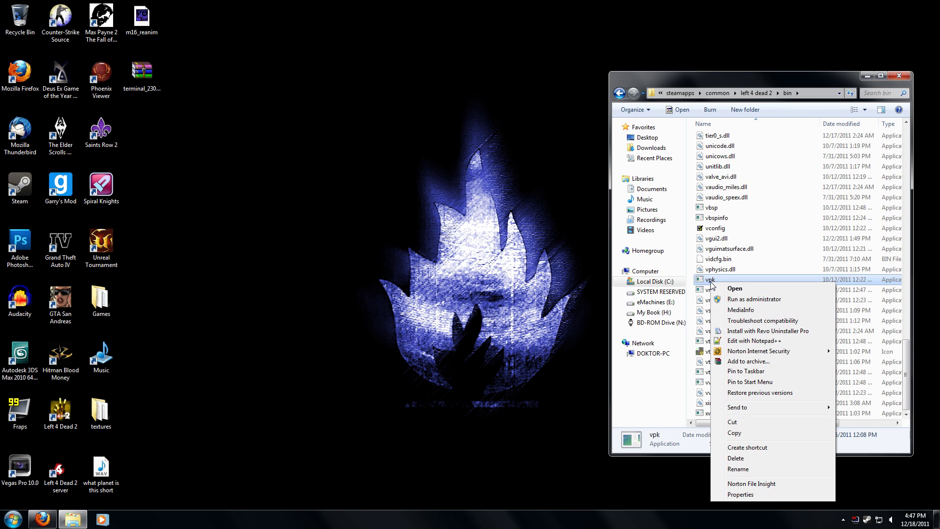
pyautogui.moveTo(740, 409)
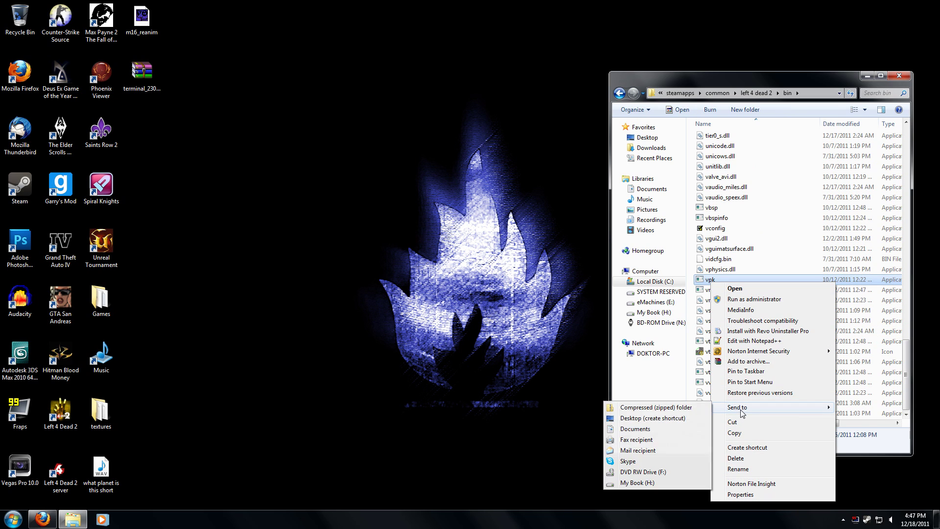
pyautogui.click(689, 419)
# - Move the vpk shortcut into left4dead2\addons, replacing the existing one
pyautogui.click(757, 93)
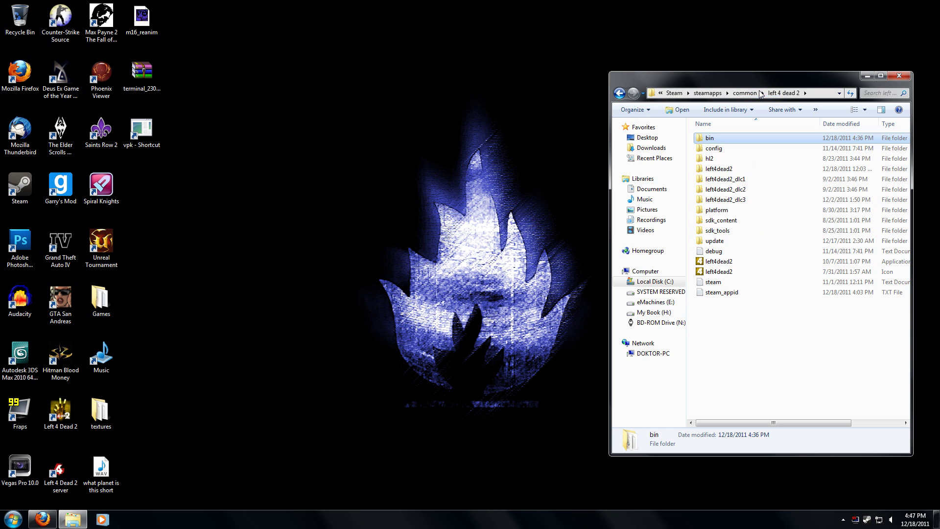
pyautogui.doubleClick(717, 168)
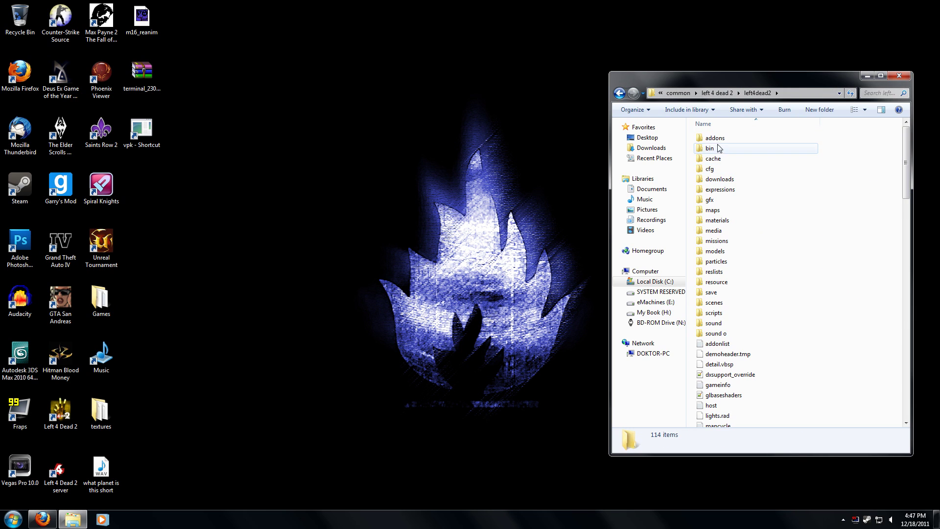
pyautogui.doubleClick(716, 139)
pyautogui.scroll(-5, 716, 147)
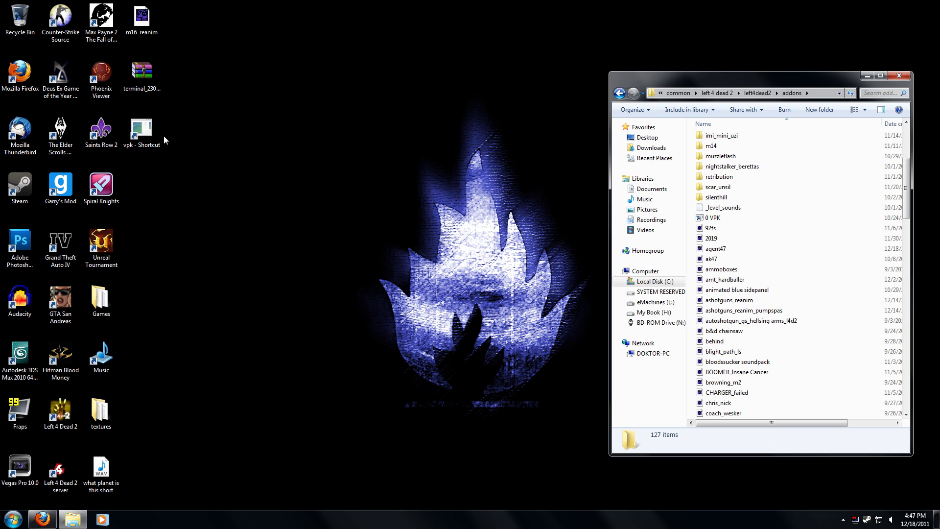
pyautogui.moveTo(150, 140); pyautogui.dragTo(697, 388)
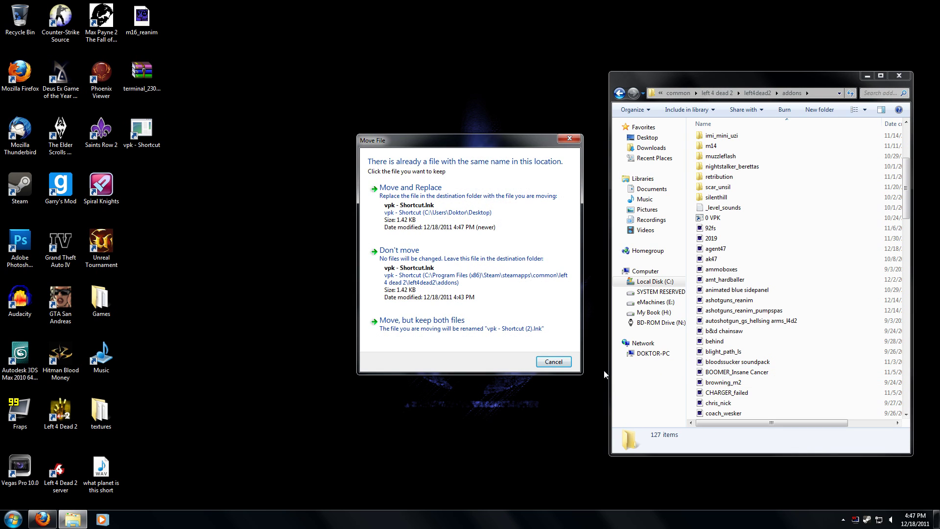
pyautogui.click(440, 210)
pyautogui.scroll(2, 724, 245)
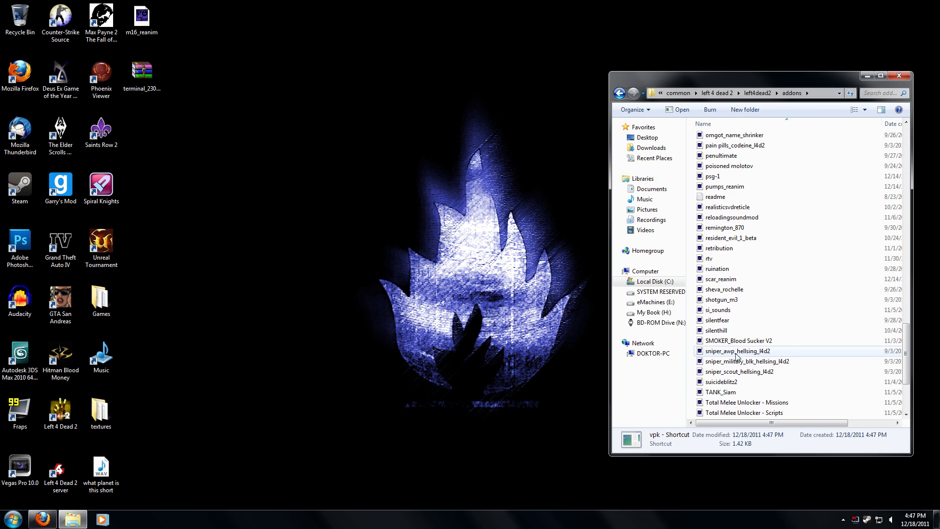
# - Bring up the Open with choices for retribution.vpk
pyautogui.click(719, 249)
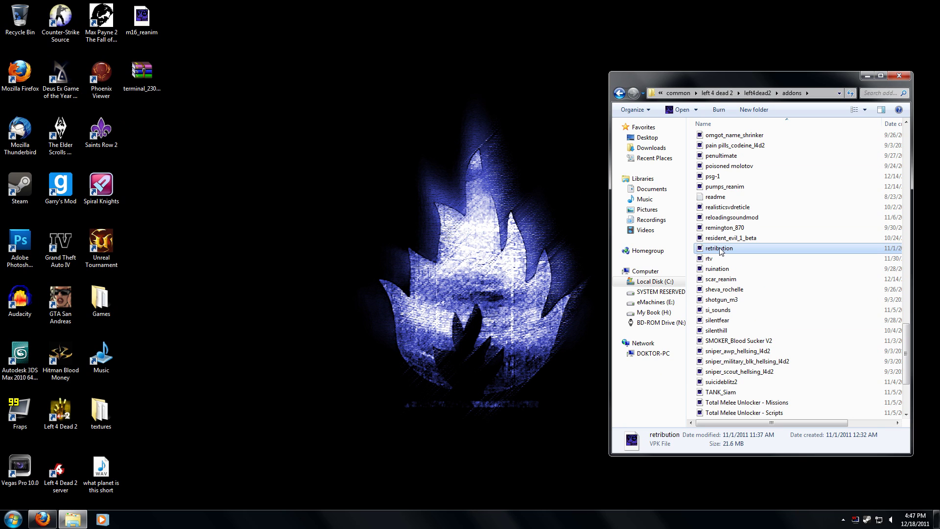
pyautogui.rightClick(720, 251)
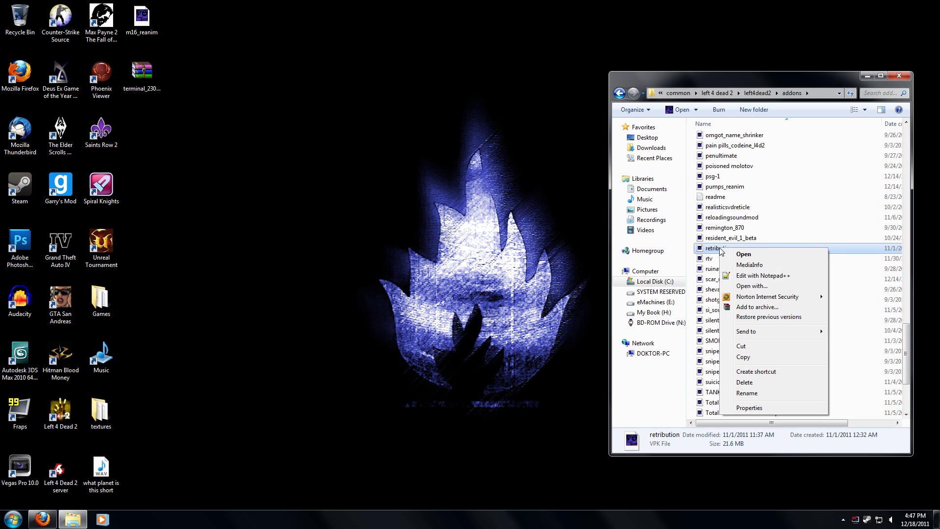
pyautogui.click(757, 287)
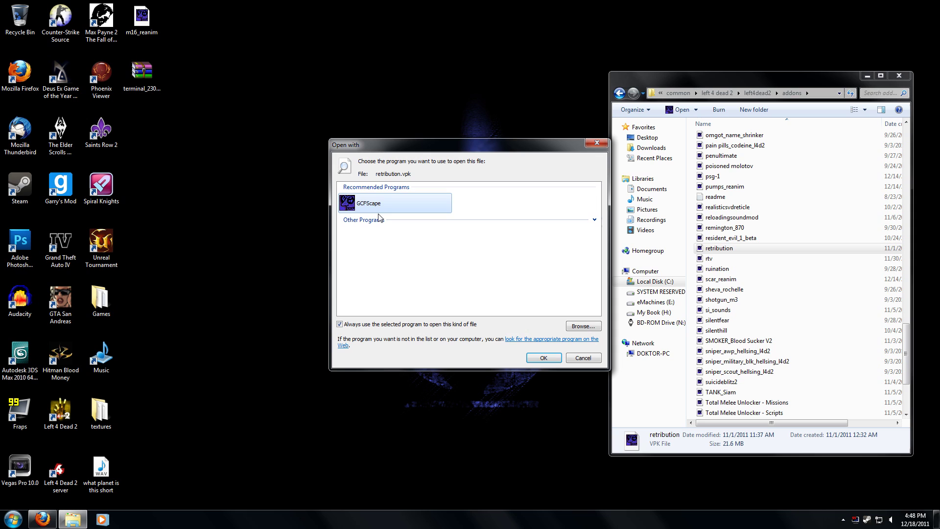
# - Pick GCFScape.exe from Desktop > Games > GCFScape and confirm with 'Always use' checked
pyautogui.click(580, 325)
pyautogui.scroll(2, 409, 249)
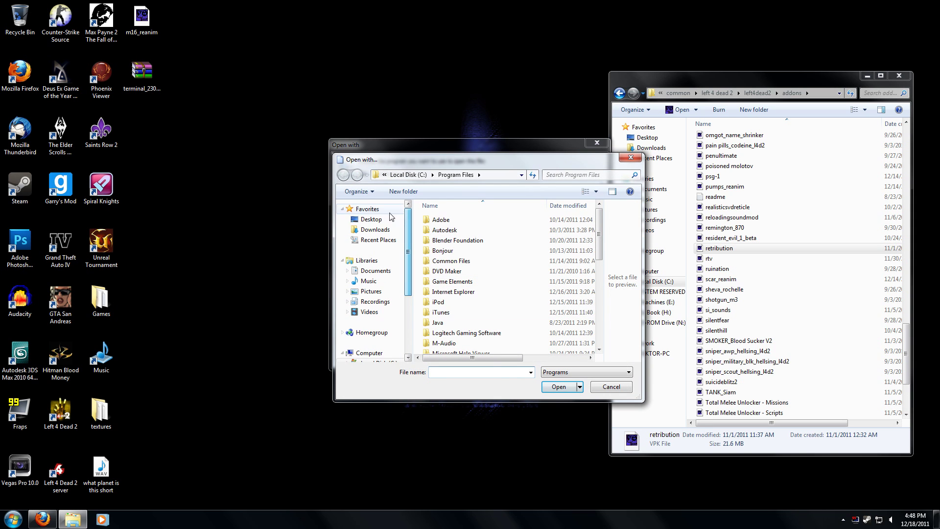
pyautogui.click(371, 218)
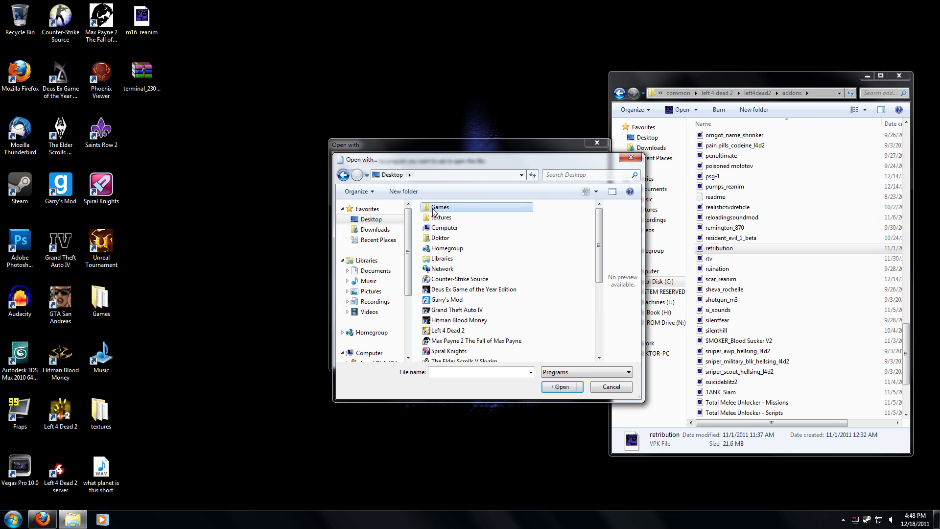
pyautogui.doubleClick(432, 207)
pyautogui.scroll(-2, 572, 272)
pyautogui.scroll(3, 572, 272)
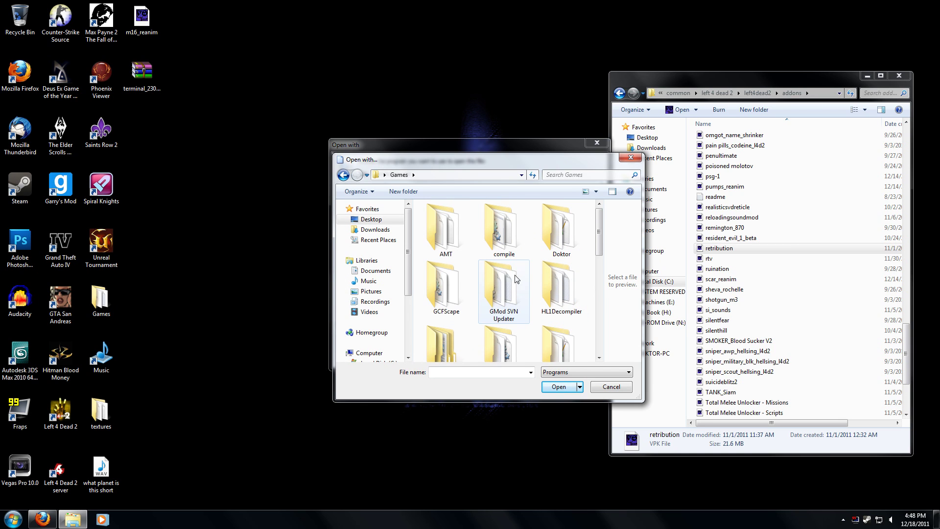
pyautogui.doubleClick(445, 296)
pyautogui.doubleClick(442, 228)
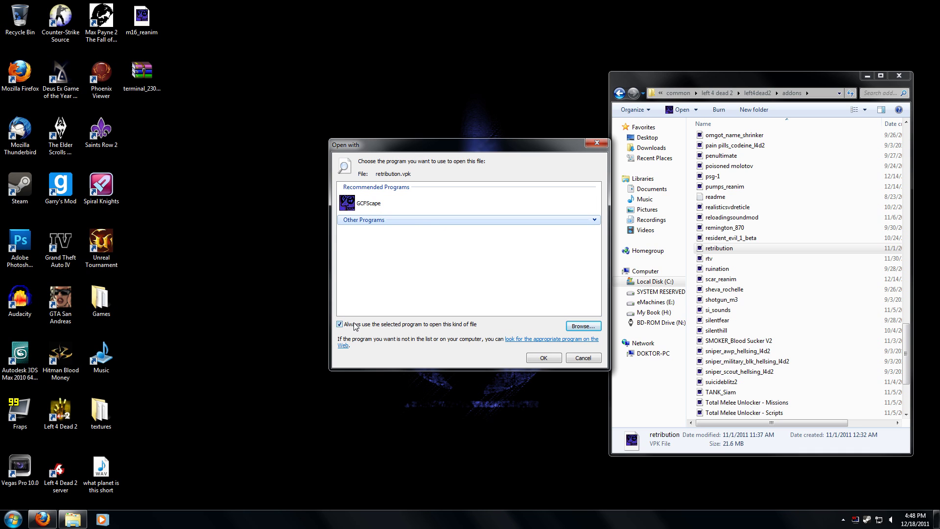
pyautogui.click(542, 359)
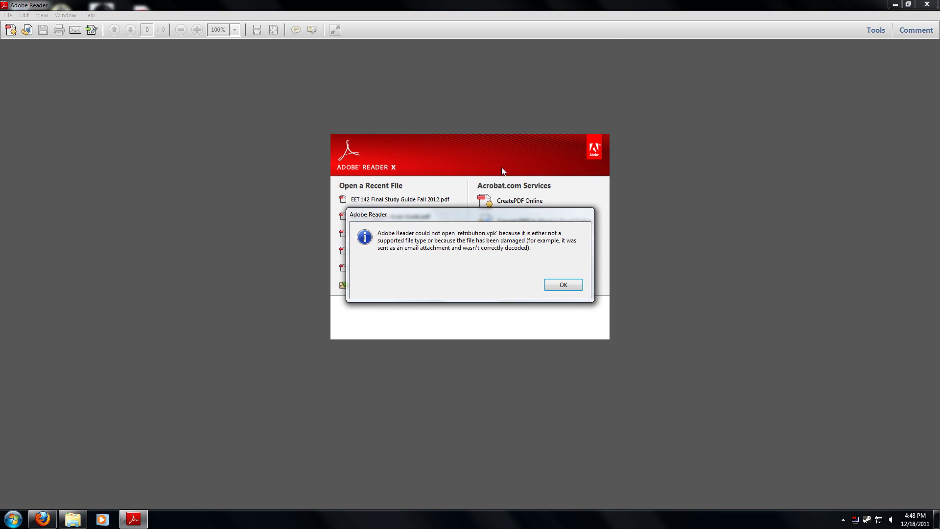
# - Dismiss the Adobe Reader error, close Reader, and make GCFScape the default program for VPK files
pyautogui.click(556, 286)
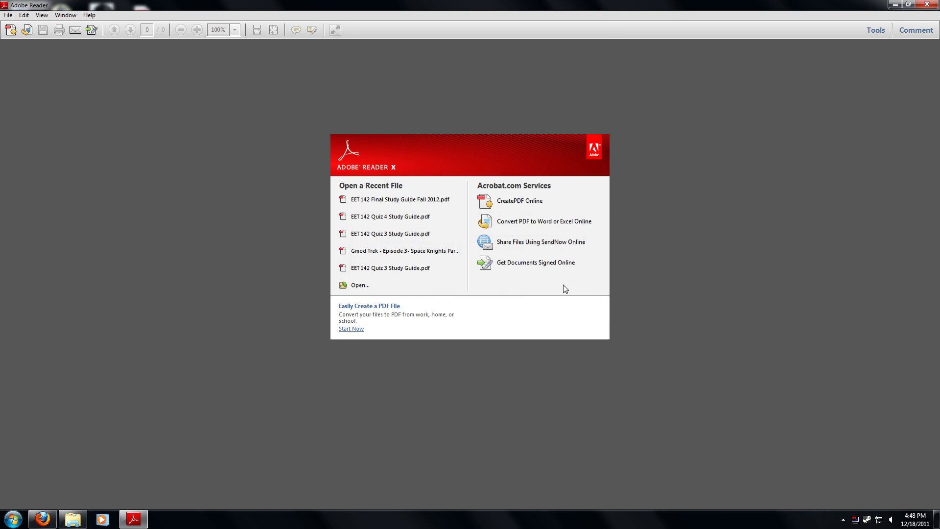
pyautogui.hotkey('alt', 'F4')
pyautogui.rightClick(705, 247)
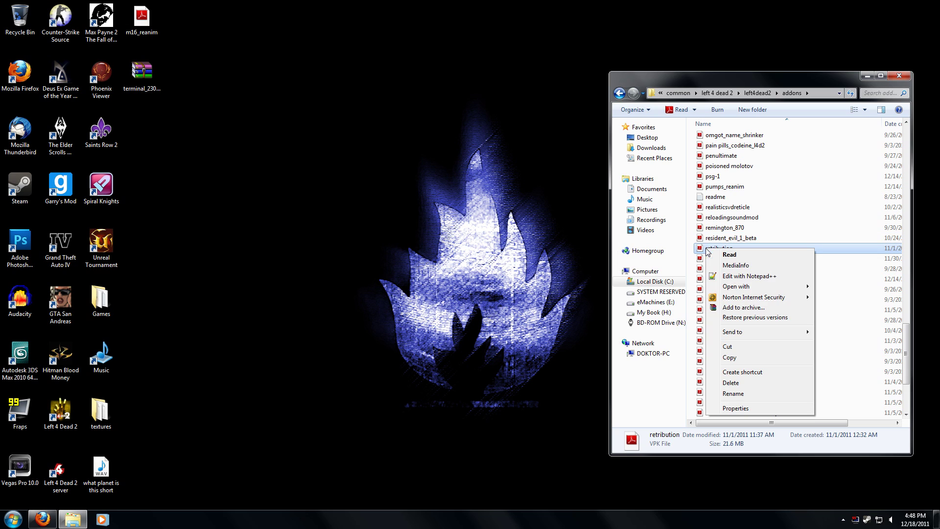
pyautogui.moveTo(754, 286)
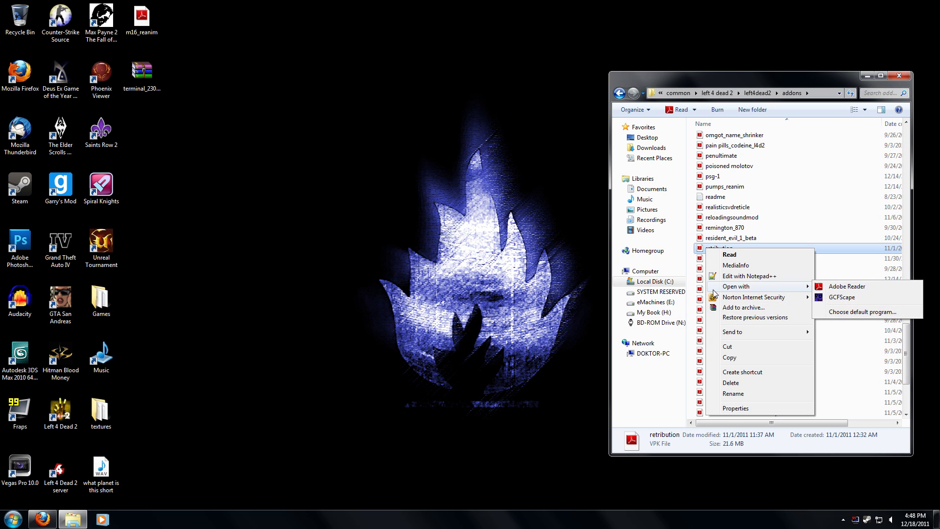
pyautogui.click(833, 312)
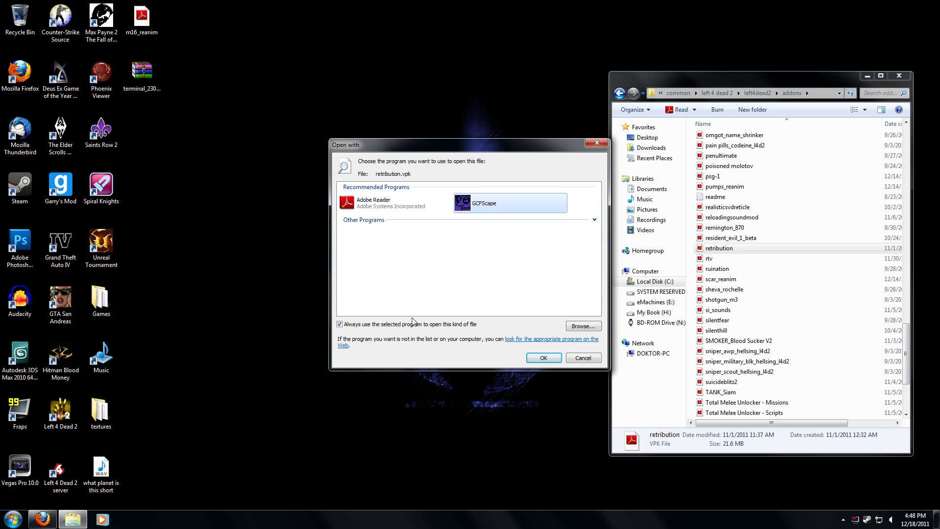
pyautogui.click(509, 203)
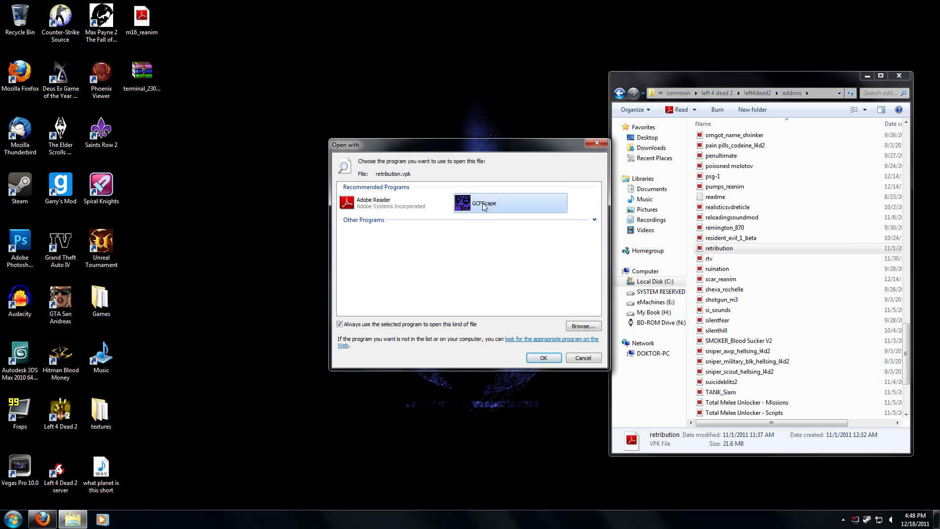
pyautogui.click(542, 358)
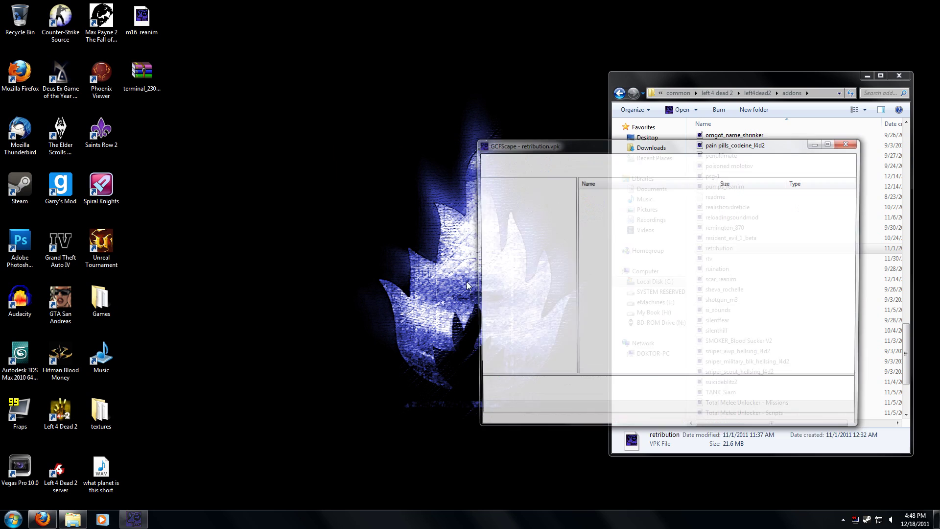
# - Close retribution.vpk, briefly open and close amt_hardballer, then open ak47.vpk in GCFScape
pyautogui.click(848, 143)
pyautogui.scroll(8, 903, 324)
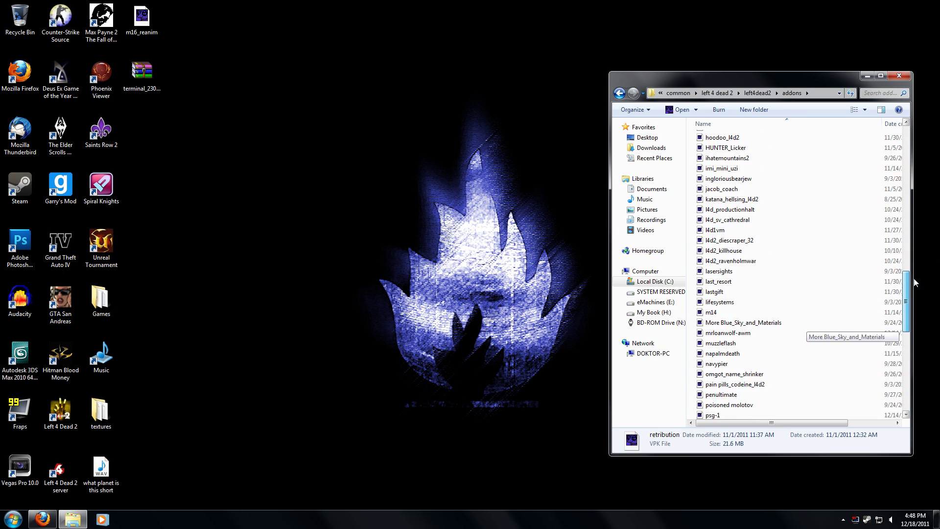
pyautogui.moveTo(914, 282); pyautogui.dragTo(917, 170)
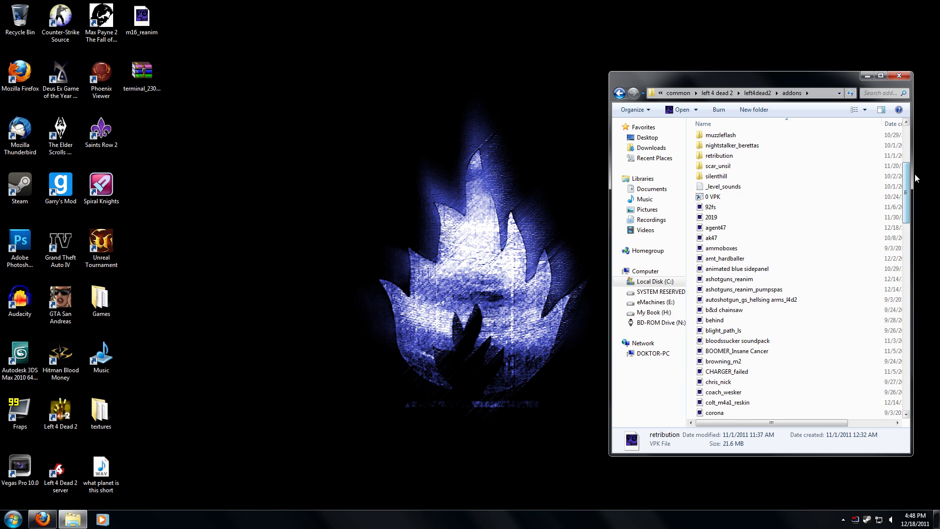
pyautogui.moveTo(739, 224)
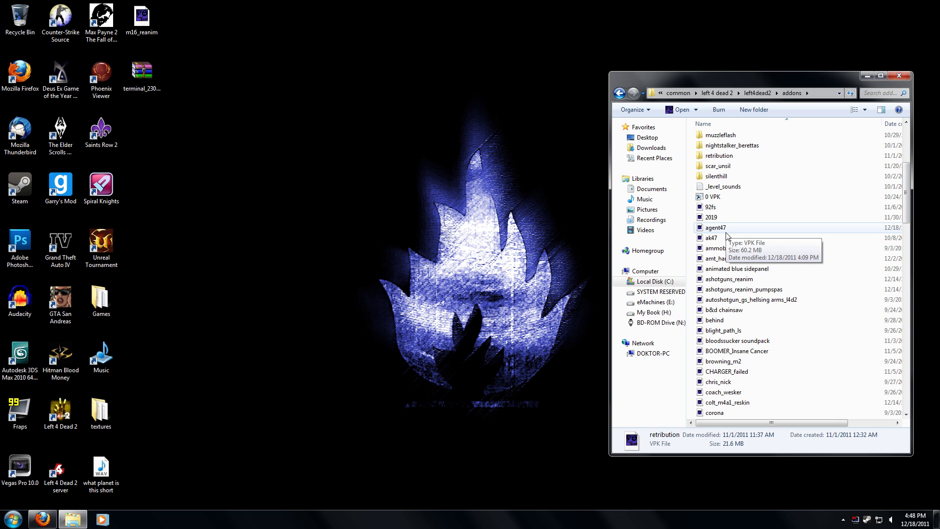
pyautogui.click(726, 259)
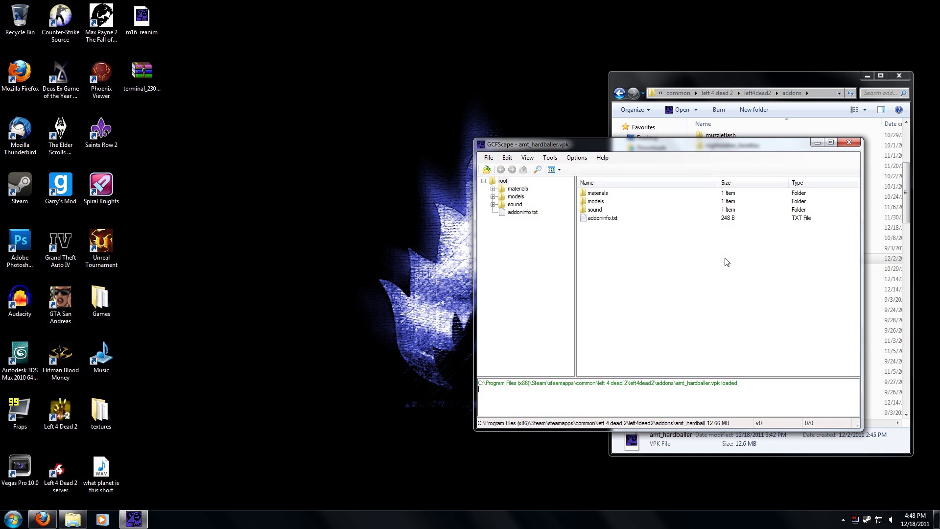
pyautogui.click(854, 145)
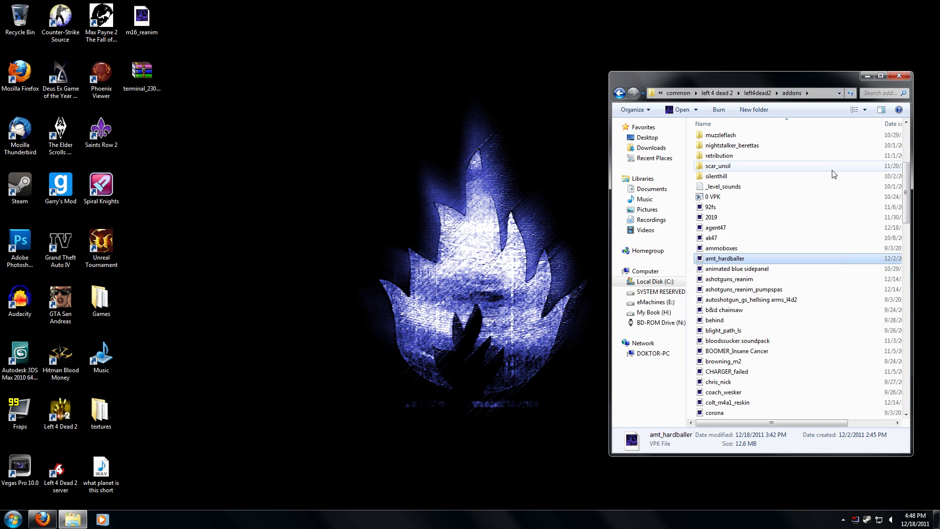
pyautogui.doubleClick(728, 238)
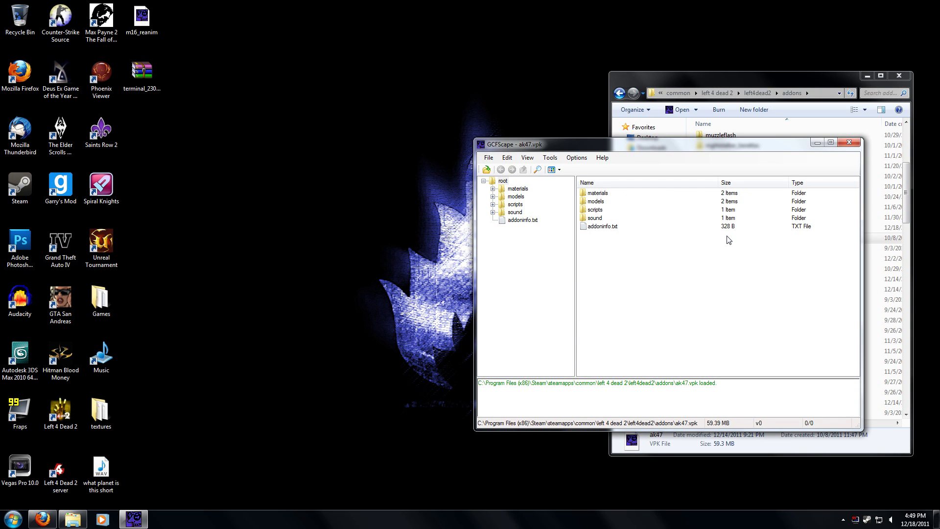
# - Extract the ak47 archive's root folder onto the desktop and close GCFScape
pyautogui.click(494, 182)
pyautogui.click(483, 181)
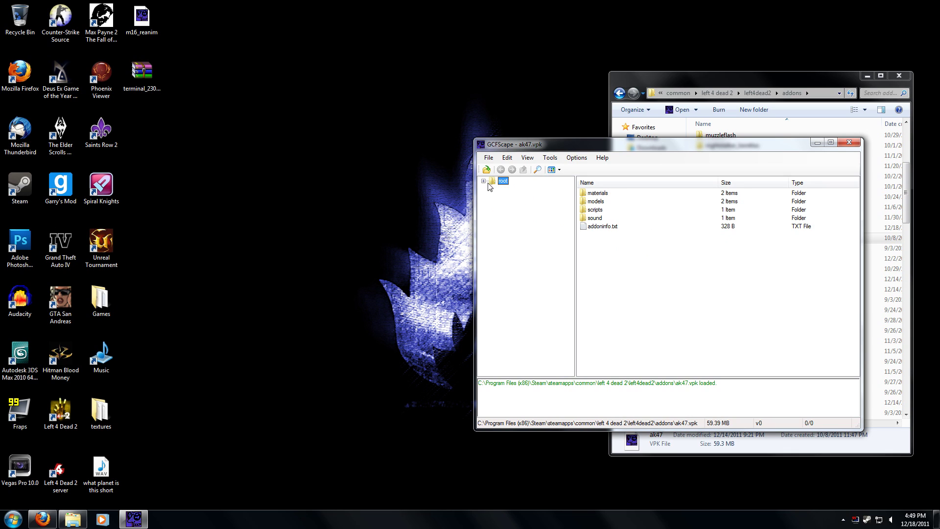
pyautogui.moveTo(257, 142); pyautogui.dragTo(257, 142)
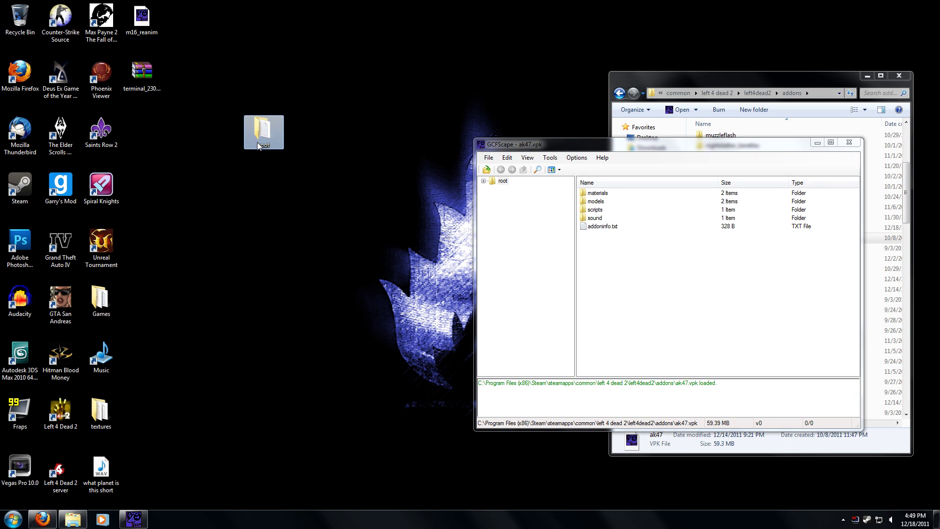
pyautogui.click(849, 141)
# - Rename the extracted folder ak47_2 and delete its scripts and sound folders
pyautogui.click(271, 130)
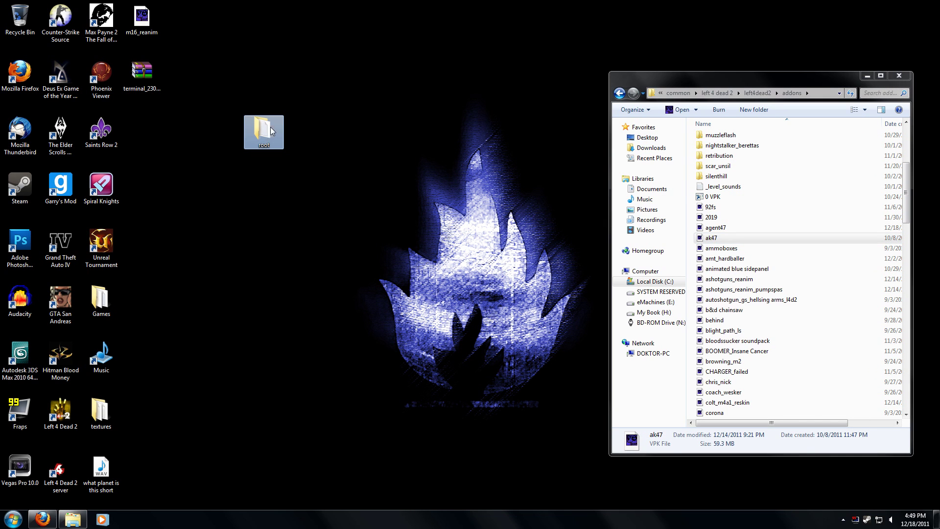
pyautogui.write('a')
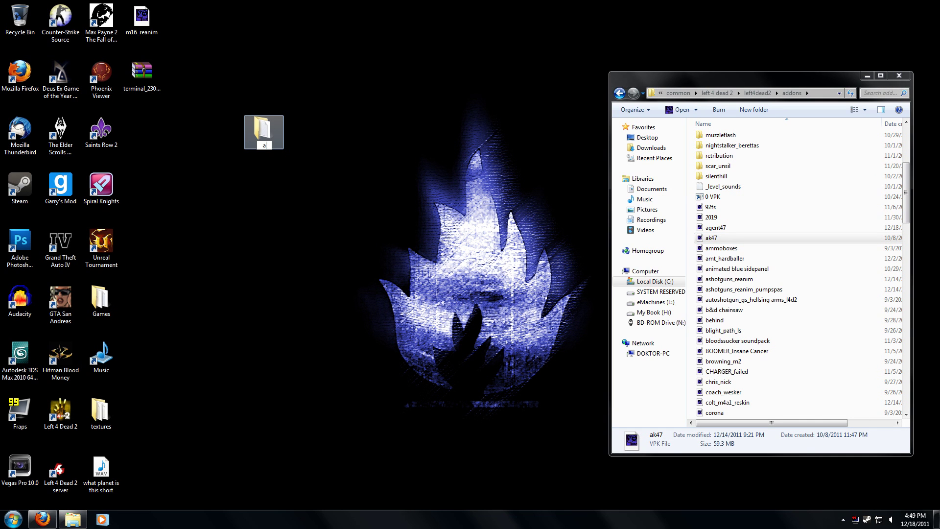
pyautogui.write('k47_2')
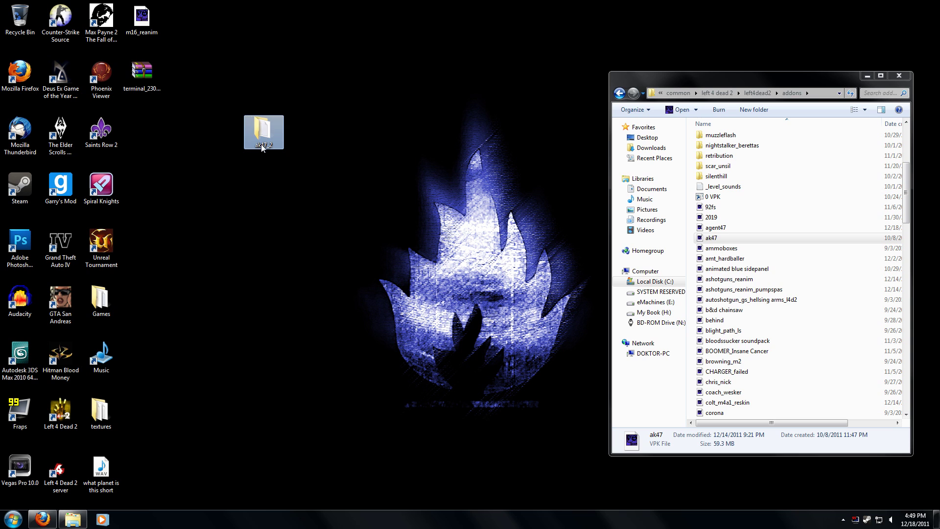
pyautogui.doubleClick(261, 144)
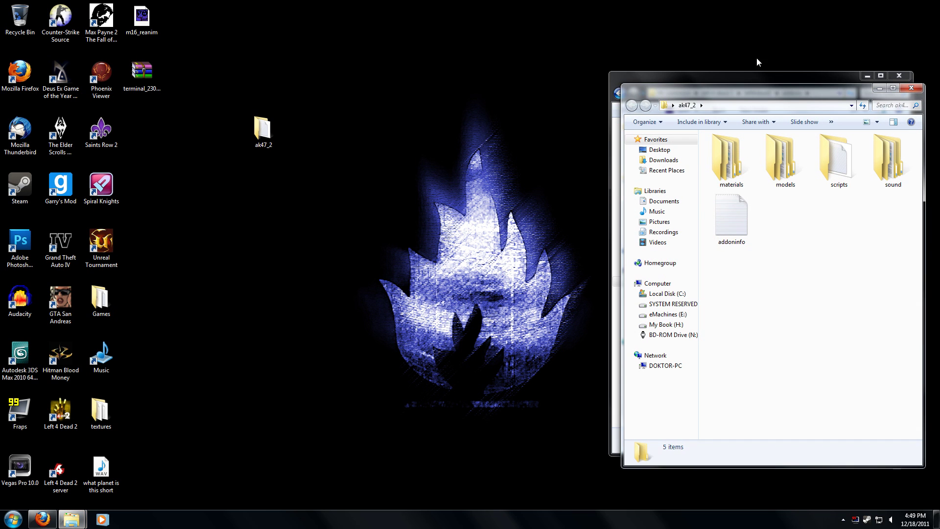
pyautogui.moveTo(744, 95); pyautogui.dragTo(206, 70)
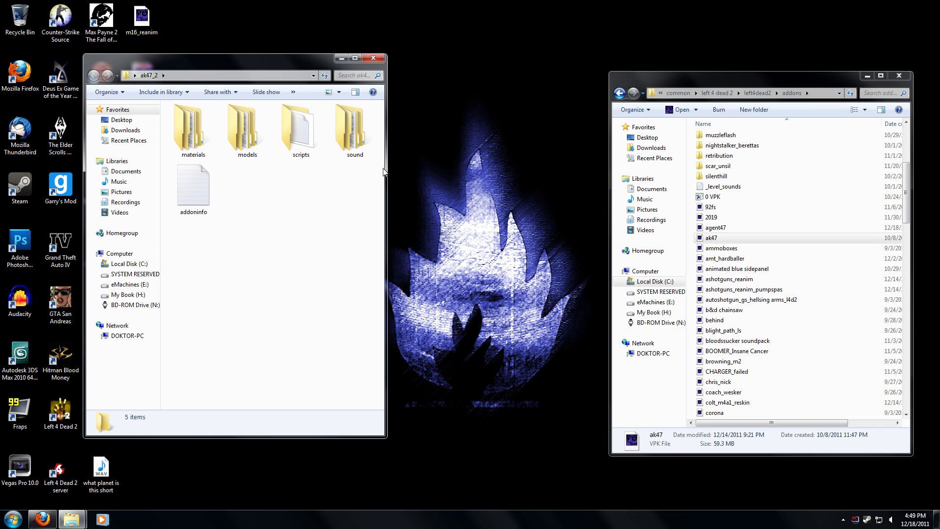
pyautogui.moveTo(365, 189); pyautogui.dragTo(308, 126)
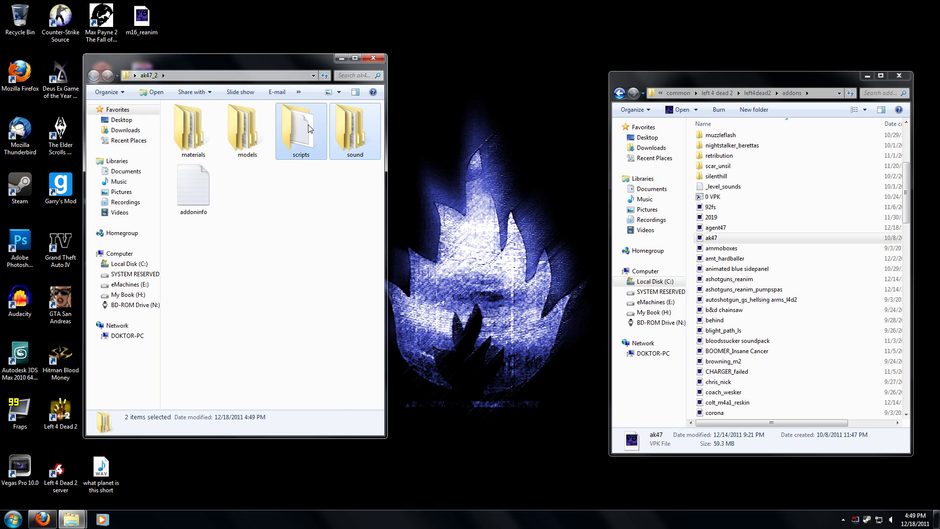
pyautogui.press('Delete')
pyautogui.press('Return')
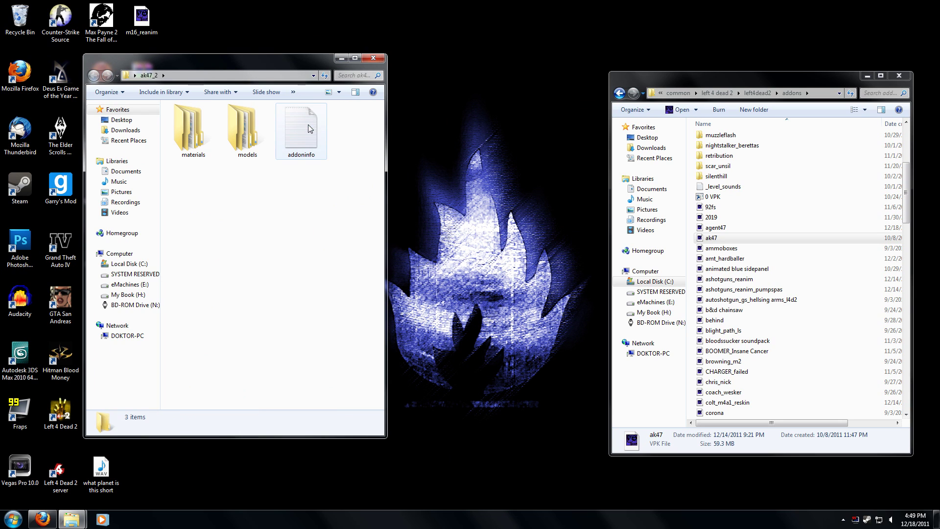
pyautogui.click(373, 60)
# - Pack ak47_2 into a VPK with the 0 VPK shortcut, then move the VPK and select both items
pyautogui.click(265, 135)
pyautogui.moveTo(272, 145); pyautogui.dragTo(713, 201)
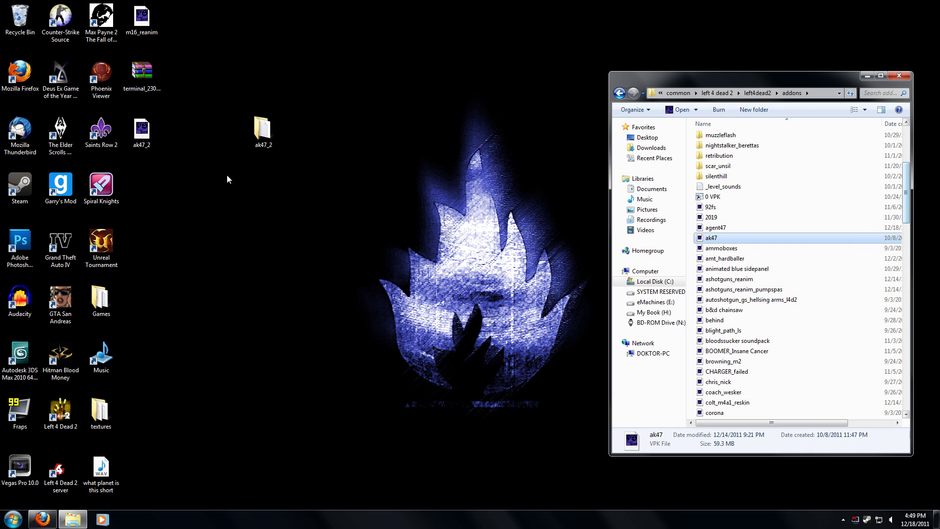
pyautogui.moveTo(152, 142); pyautogui.dragTo(276, 211)
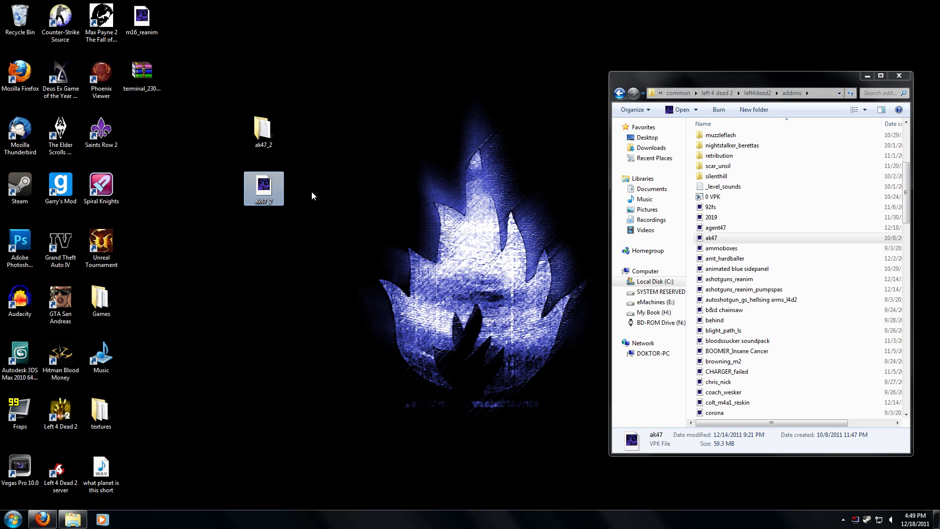
pyautogui.moveTo(274, 190)
pyautogui.mouseDown()
pyautogui.moveTo(637, 251)
pyautogui.moveTo(727, 248)
pyautogui.moveTo(792, 260)
pyautogui.moveTo(263, 246)
pyautogui.moveTo(264, 210)
pyautogui.mouseUp()
pyautogui.moveTo(395, 291); pyautogui.dragTo(243, 111)
pyautogui.press('Delete')
pyautogui.press('Return')
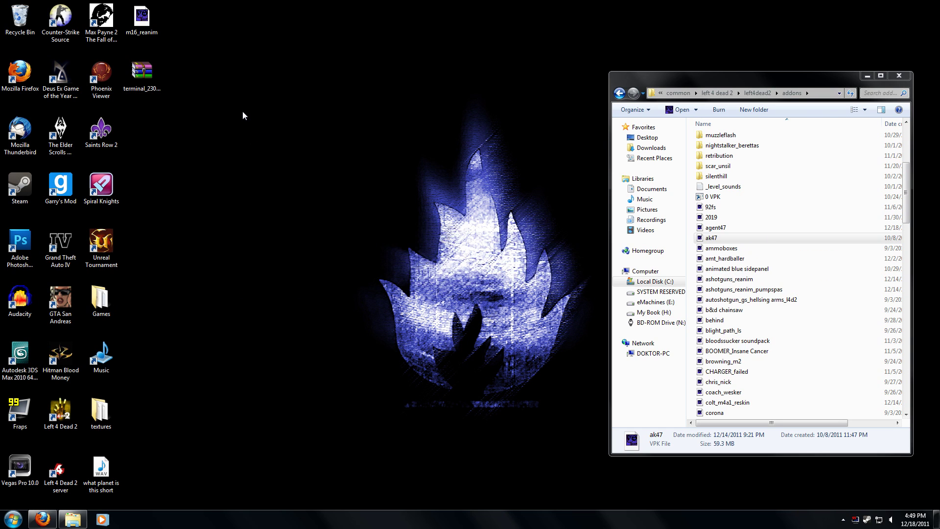